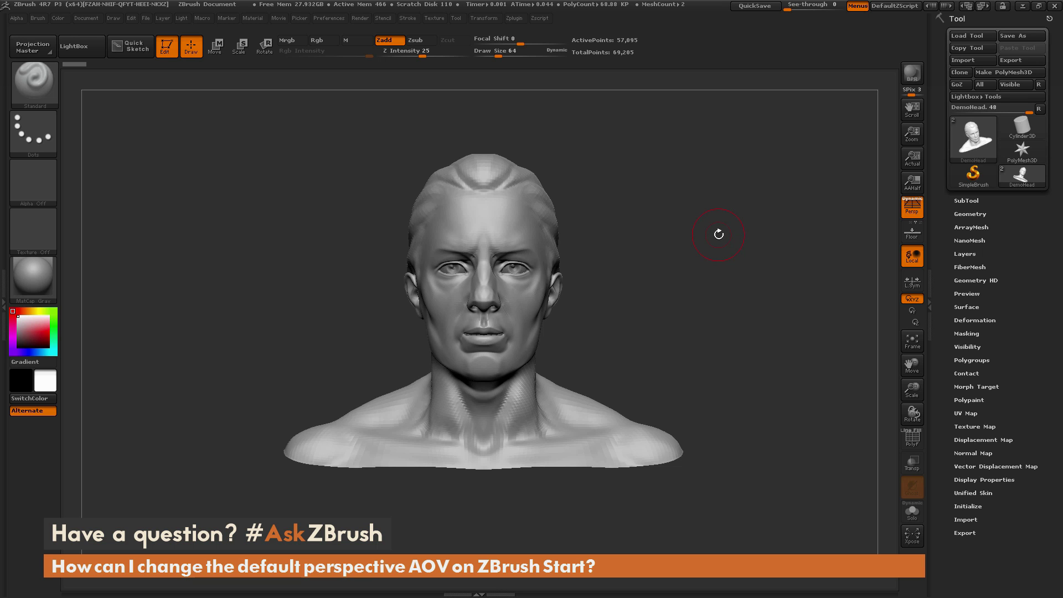
# Orbit the head bust to a three-quarter view and dock the Draw menu in the right tray.
pyautogui.moveTo(774, 280)
pyautogui.mouseDown()
pyautogui.moveTo(778, 270)
pyautogui.moveTo(784, 279)
pyautogui.mouseUp()
pyautogui.click(116, 19)
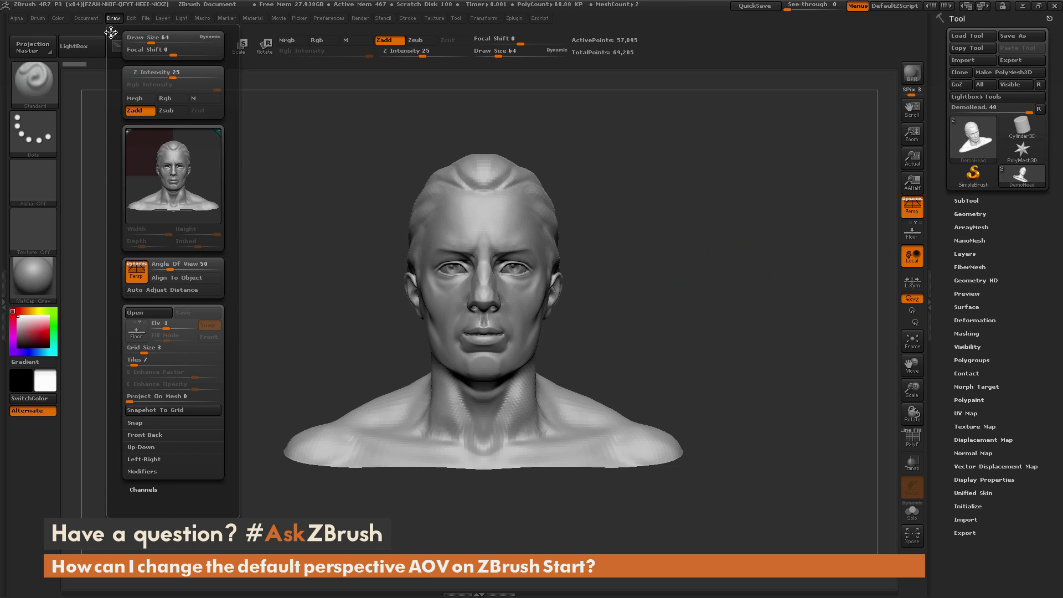
pyautogui.click(111, 34)
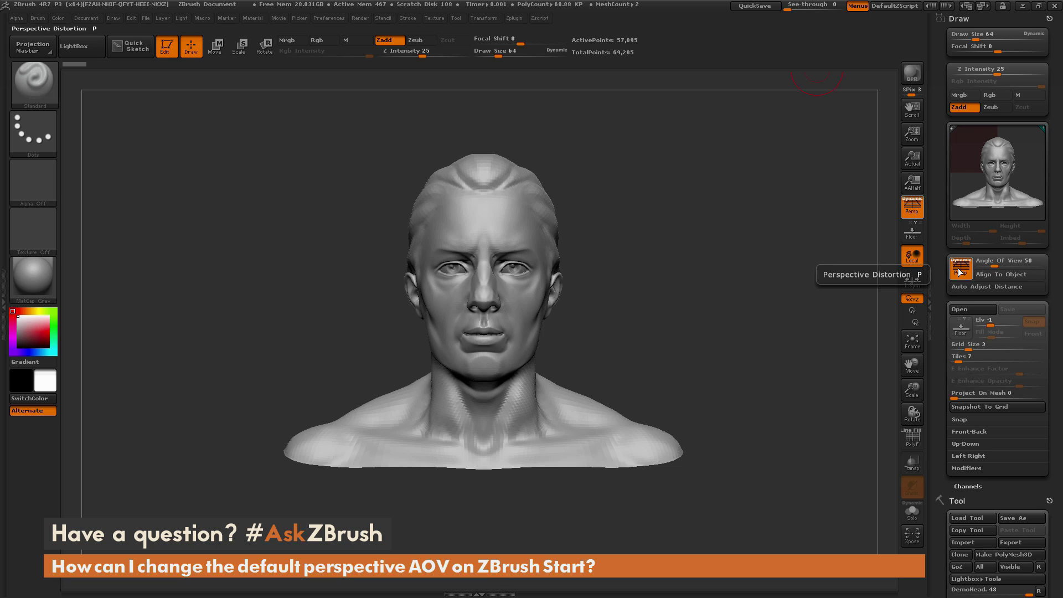
# Set the camera Angle Of View to 90.
pyautogui.moveTo(992, 264)
pyautogui.mouseDown()
pyautogui.moveTo(1040, 266)
pyautogui.moveTo(982, 266)
pyautogui.moveTo(1015, 266)
pyautogui.moveTo(1003, 267)
pyautogui.mouseUp()
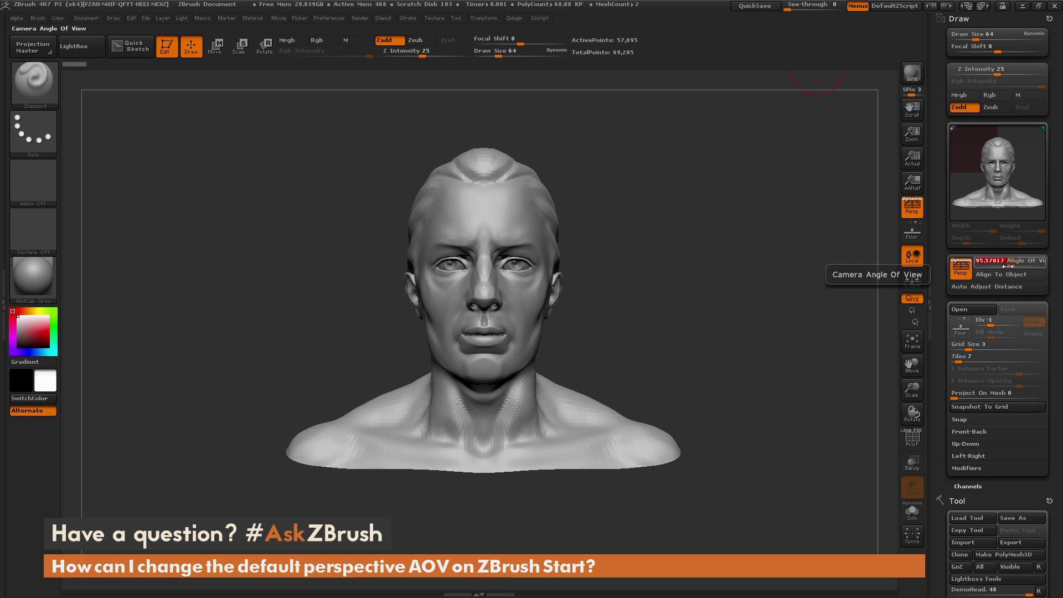
pyautogui.write('90')
pyautogui.press('Return')
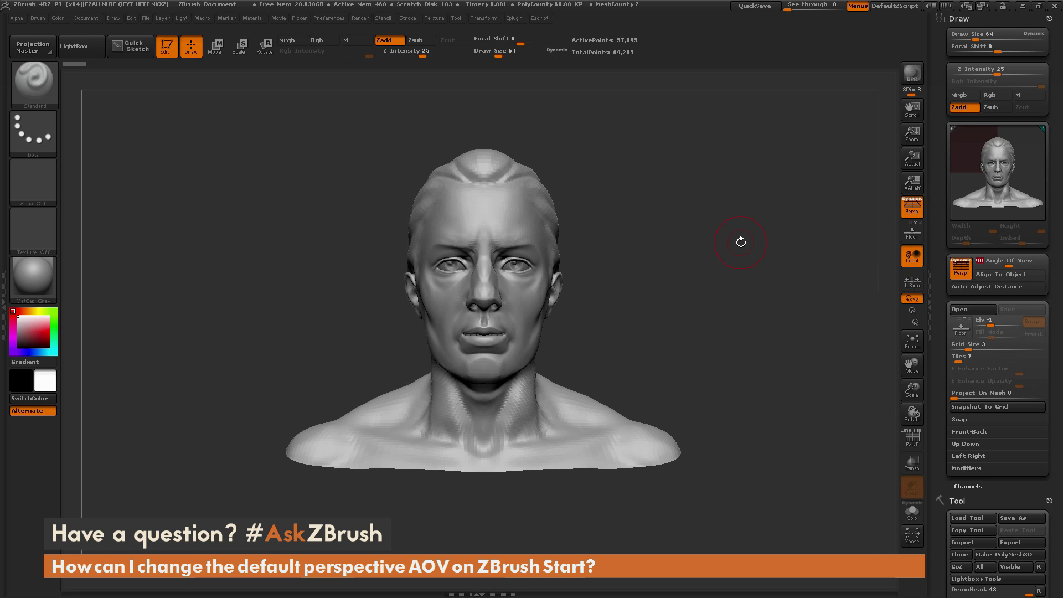
# Save the project as AOV90.zpr in the AOV folder.
pyautogui.click(145, 18)
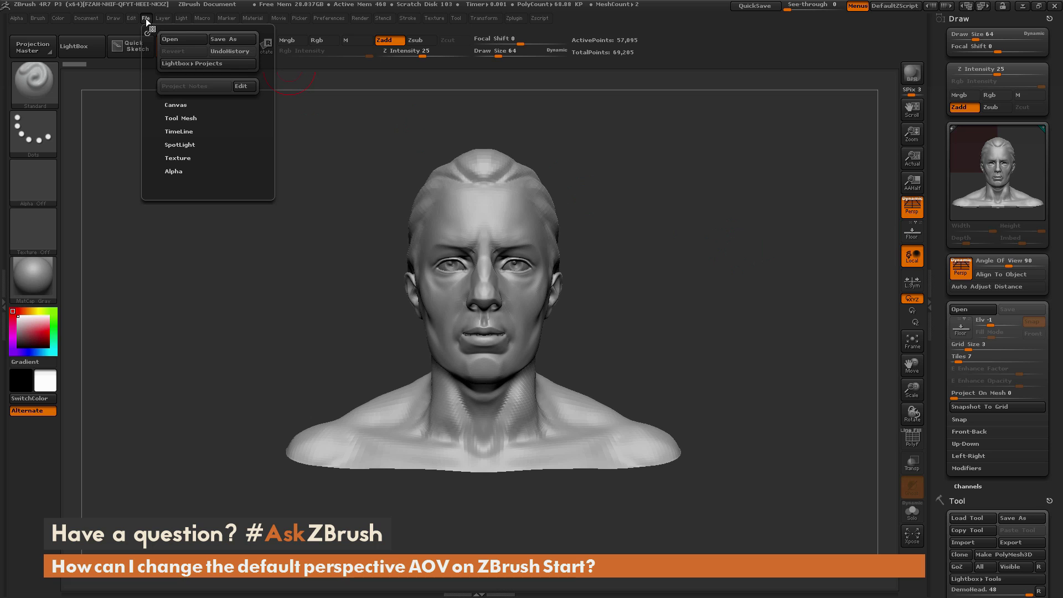
pyautogui.click(235, 39)
pyautogui.write('AOV90')
pyautogui.press('Return')
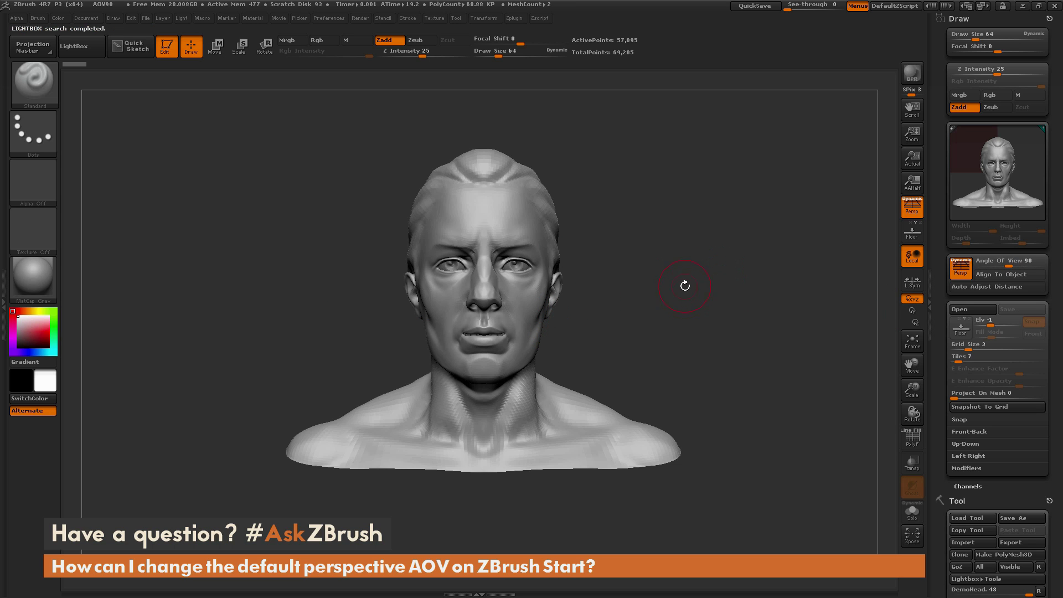
# Open Earthquake.ZPR from LightBox without saving changes to the head.
pyautogui.press(',')
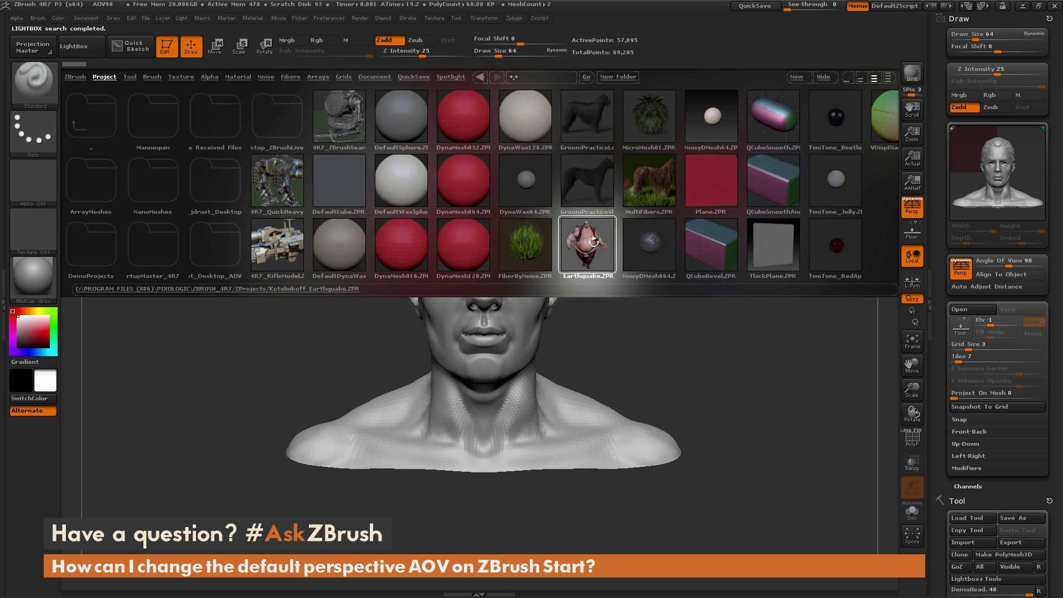
pyautogui.doubleClick(588, 242)
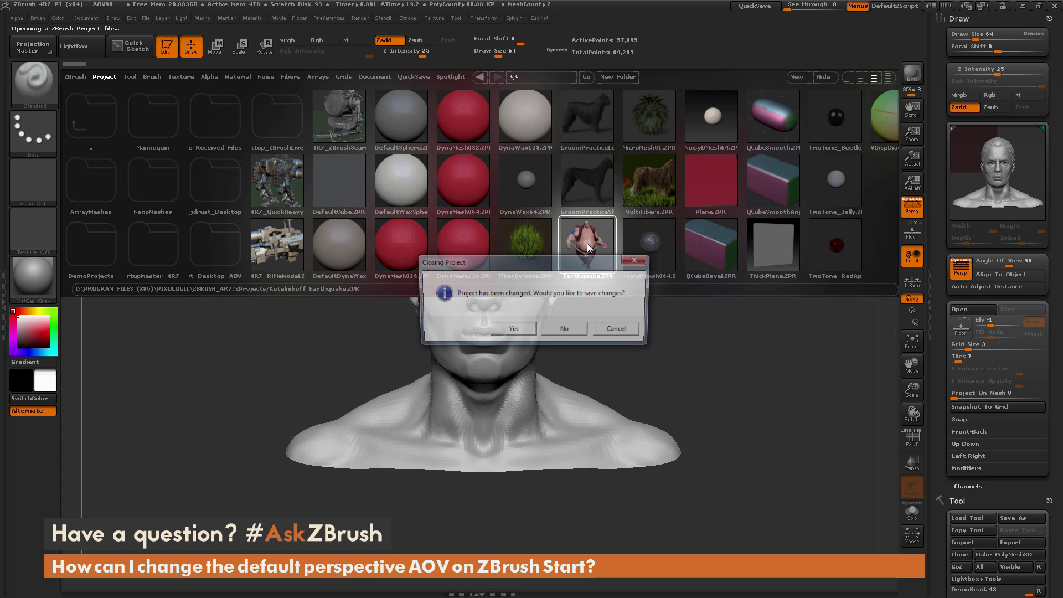
pyautogui.click(561, 331)
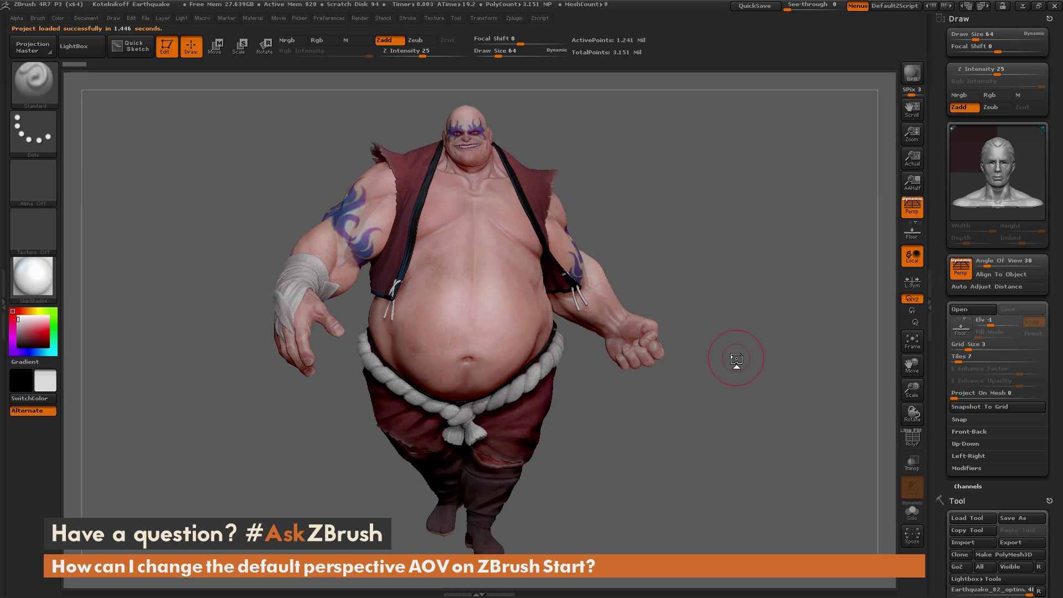
# Set the Earthquake project's Angle Of View to 30.
pyautogui.click(986, 261)
pyautogui.write('30')
pyautogui.press('Return')
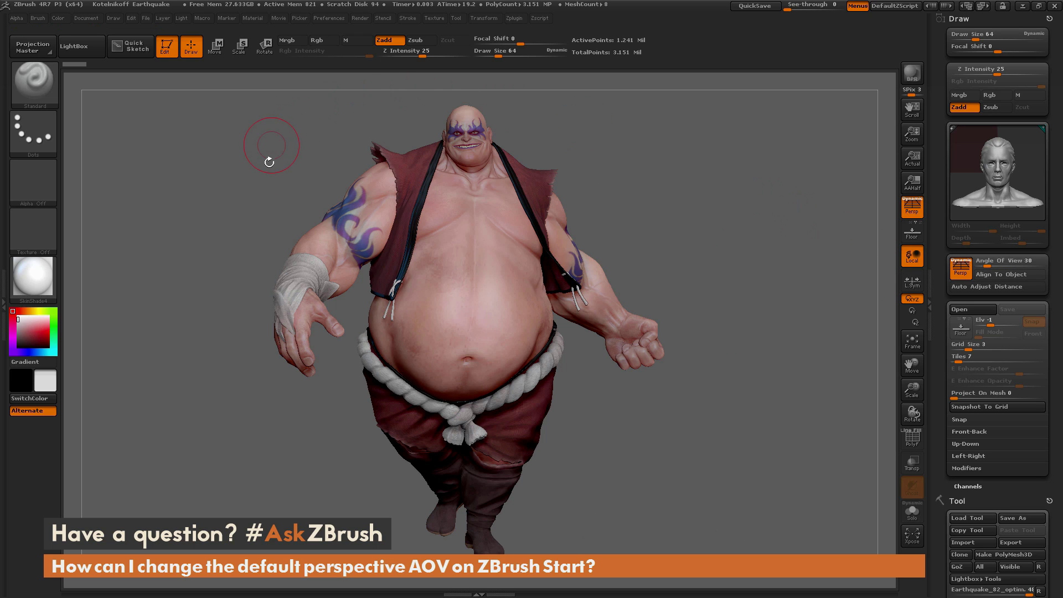
# Load the AOV90 project from the Load Project dialog.
pyautogui.click(147, 16)
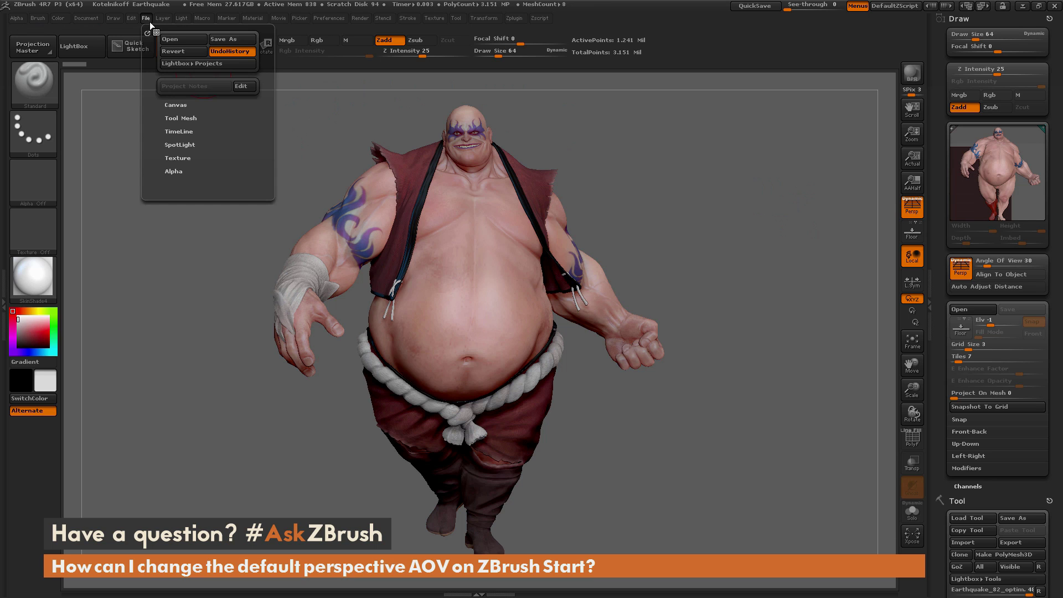
pyautogui.click(177, 40)
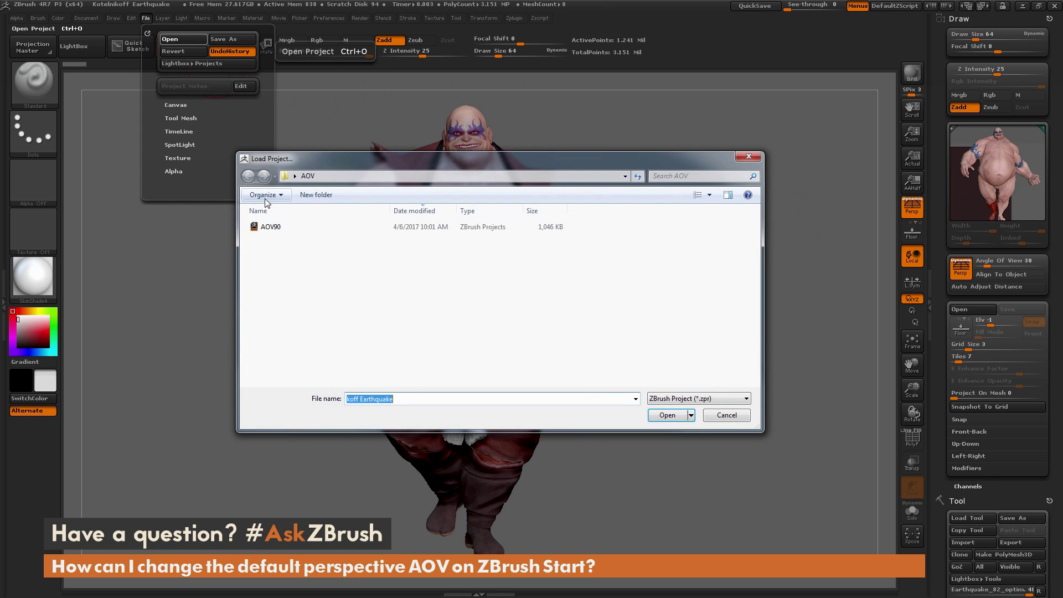
pyautogui.click(272, 227)
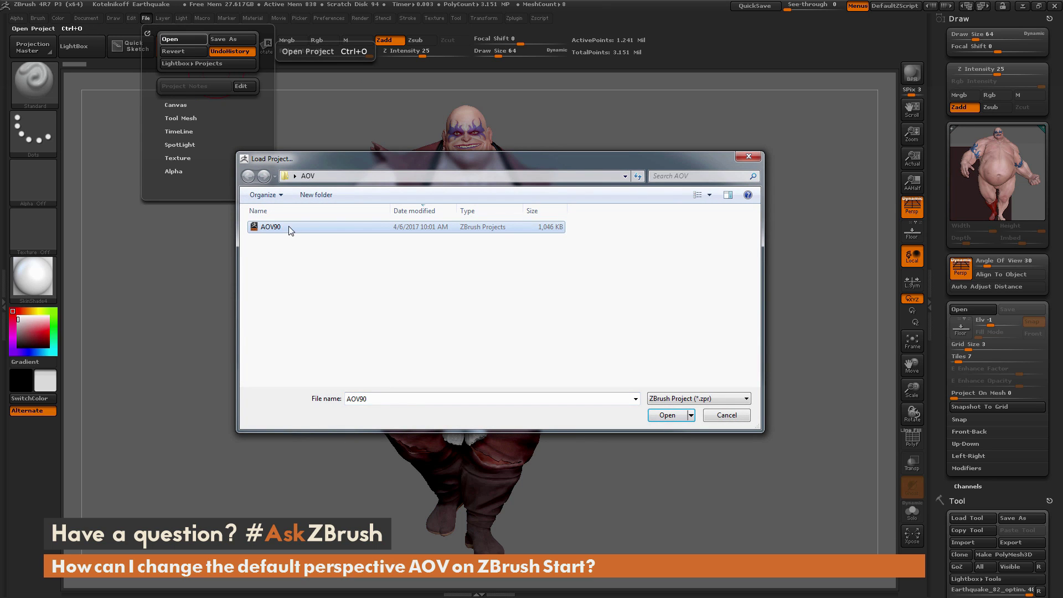
pyautogui.click(659, 415)
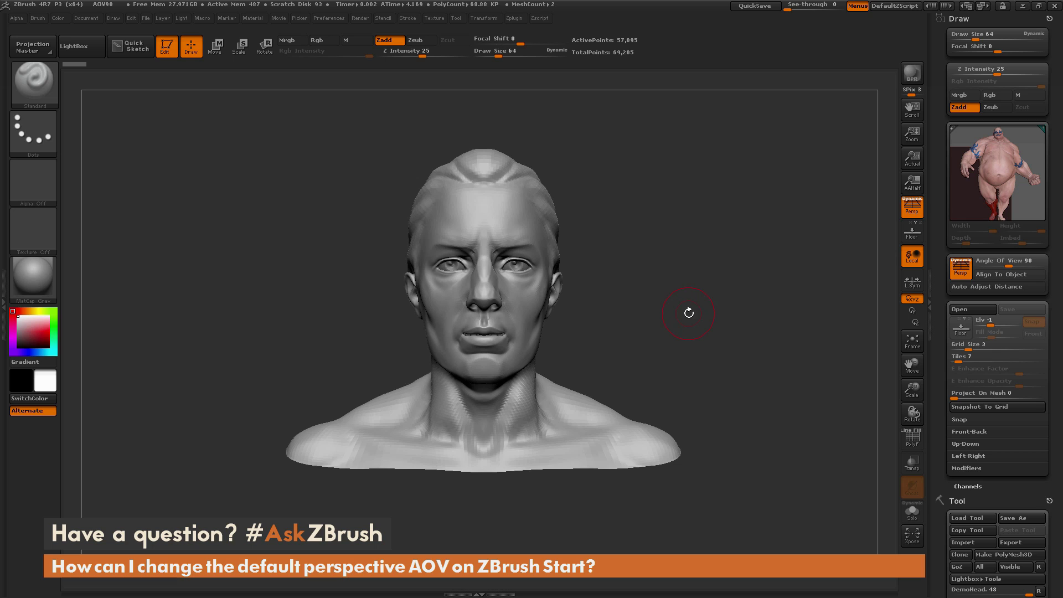
# Start a ZScript recording session, skipping full initialization.
pyautogui.click(543, 19)
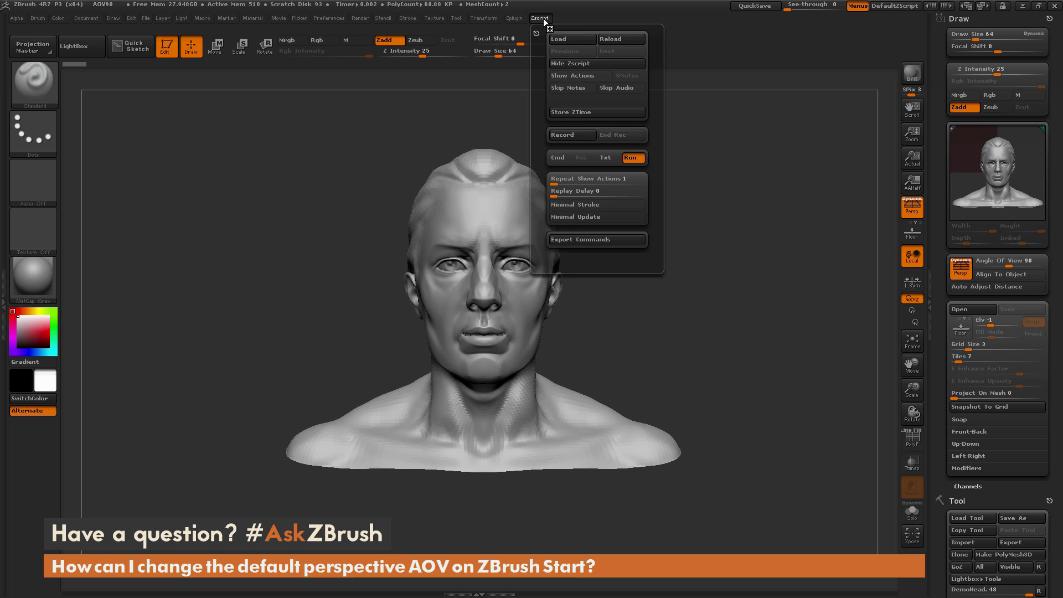
pyautogui.click(573, 136)
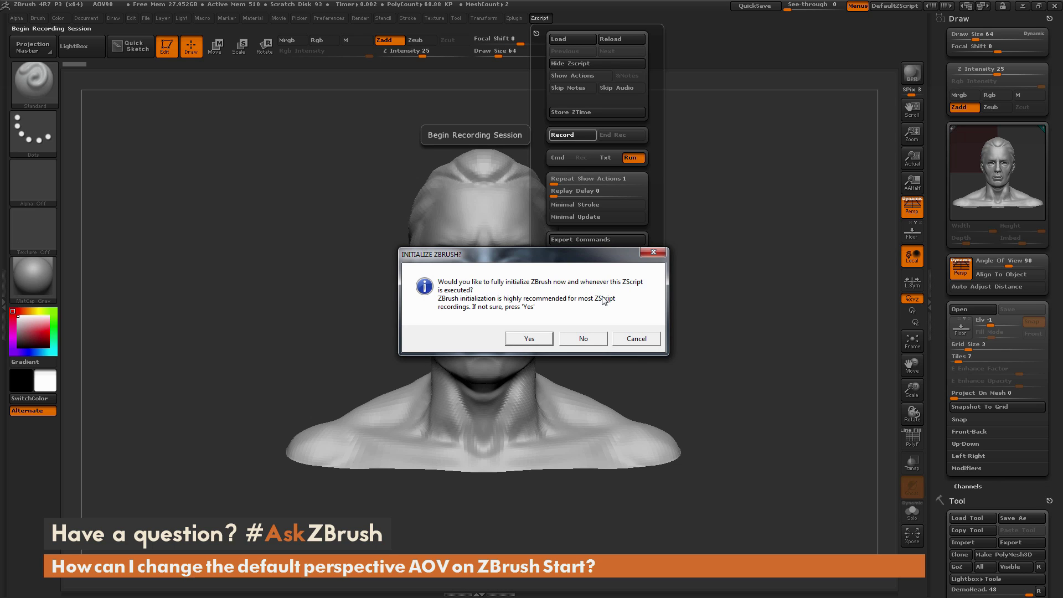
pyautogui.click(585, 338)
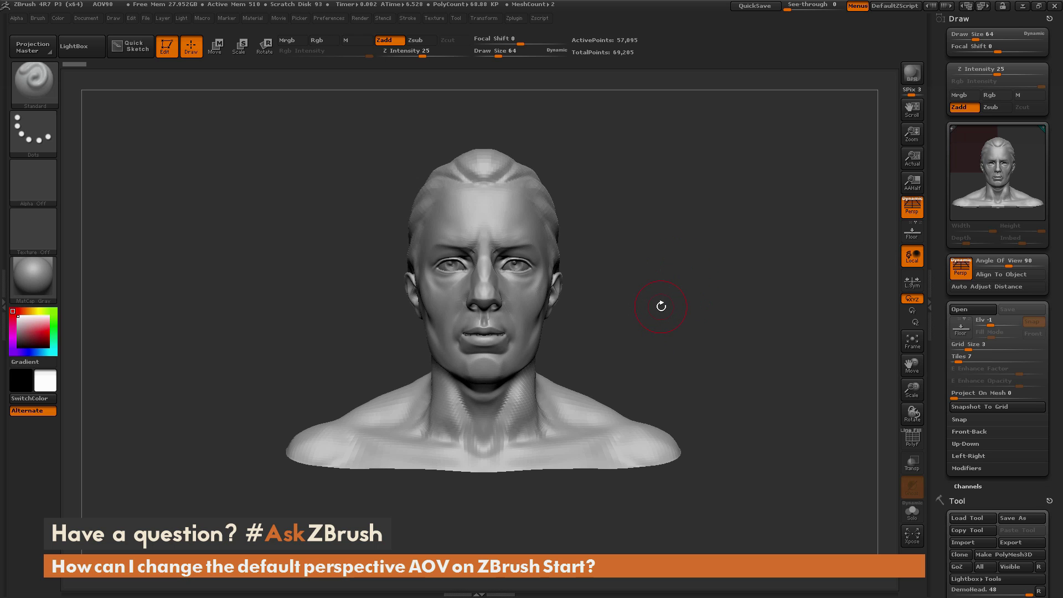
# Load the AOV90 project while the recording runs.
pyautogui.click(146, 18)
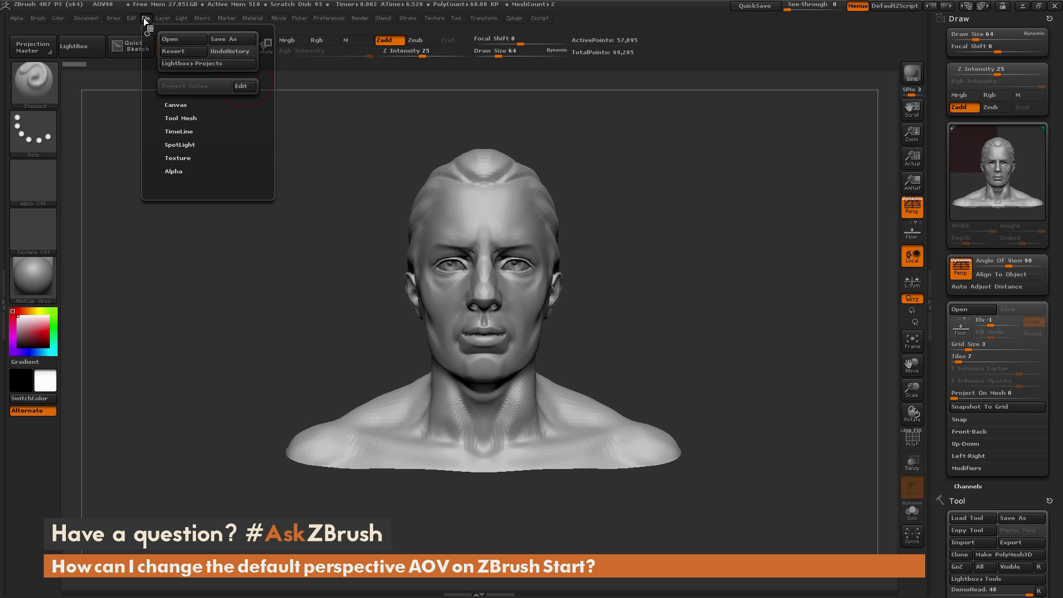
pyautogui.click(177, 41)
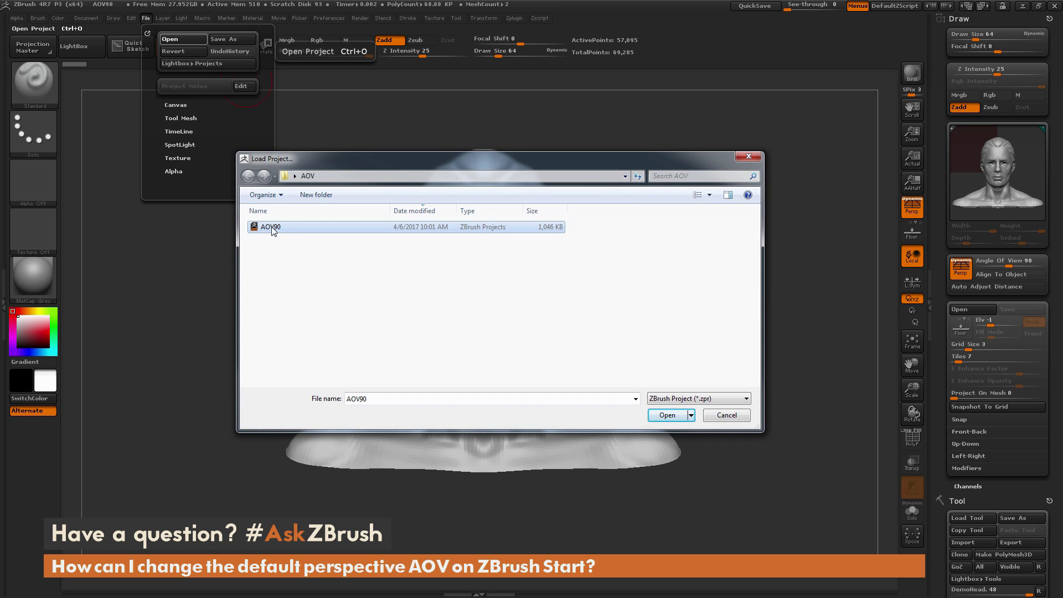
pyautogui.click(655, 417)
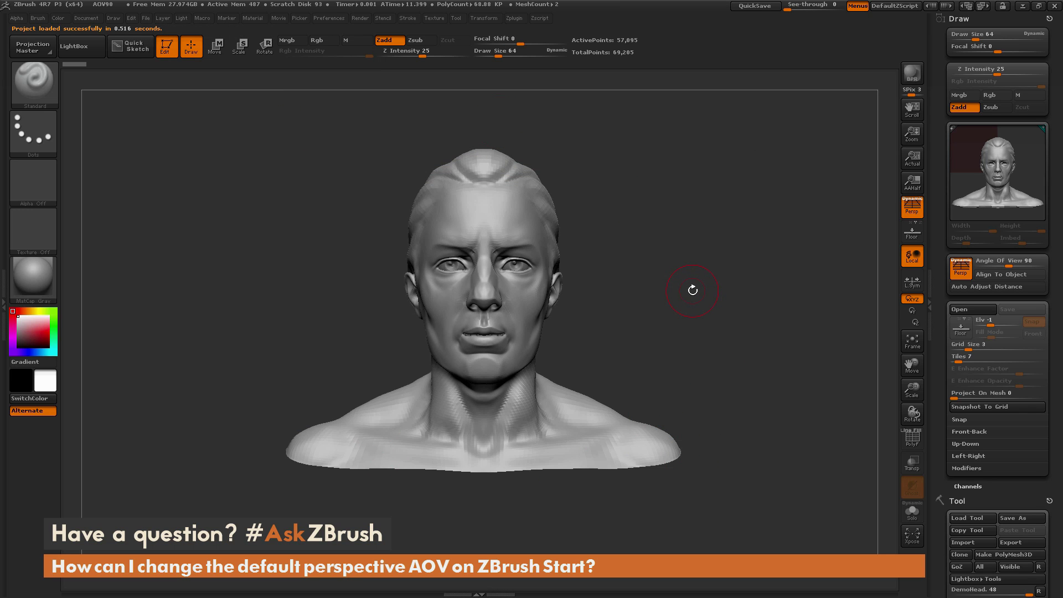
pyautogui.click(540, 18)
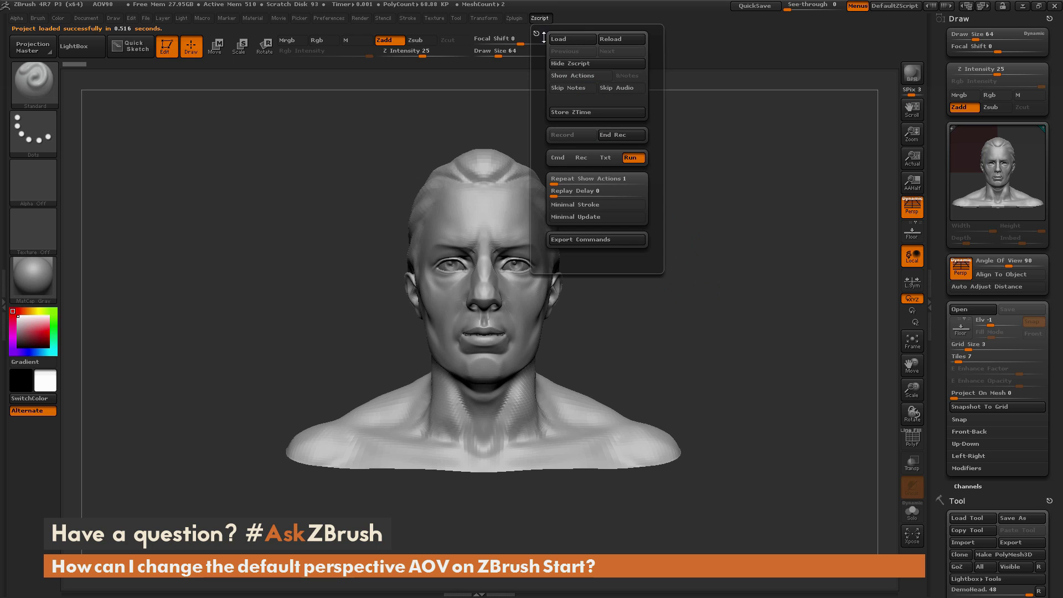
# End the recording and save it as A ZScriptRecordedSession in the AOV folder.
pyautogui.click(626, 136)
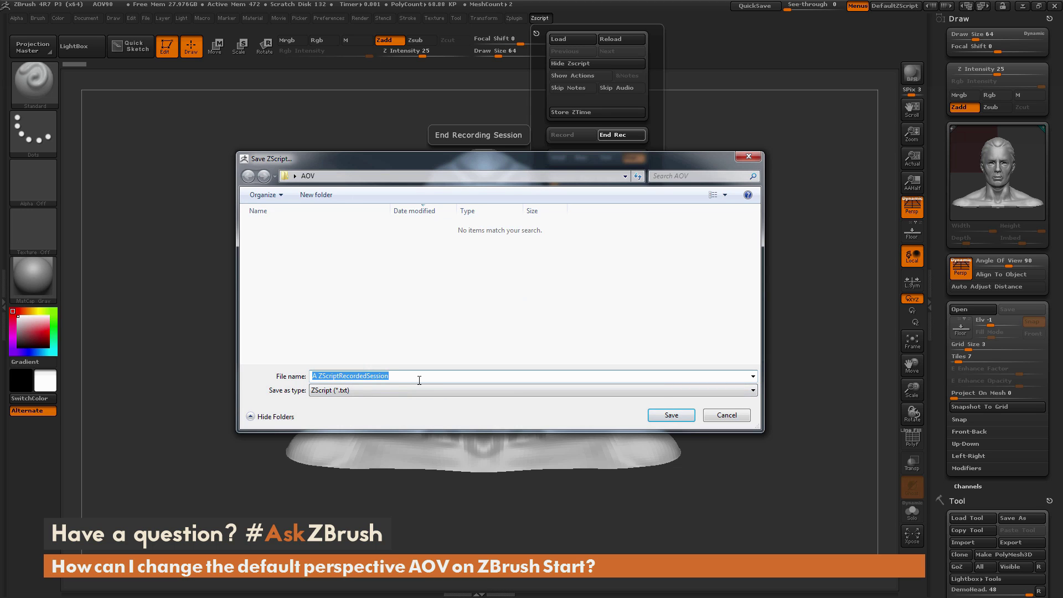
pyautogui.click(686, 418)
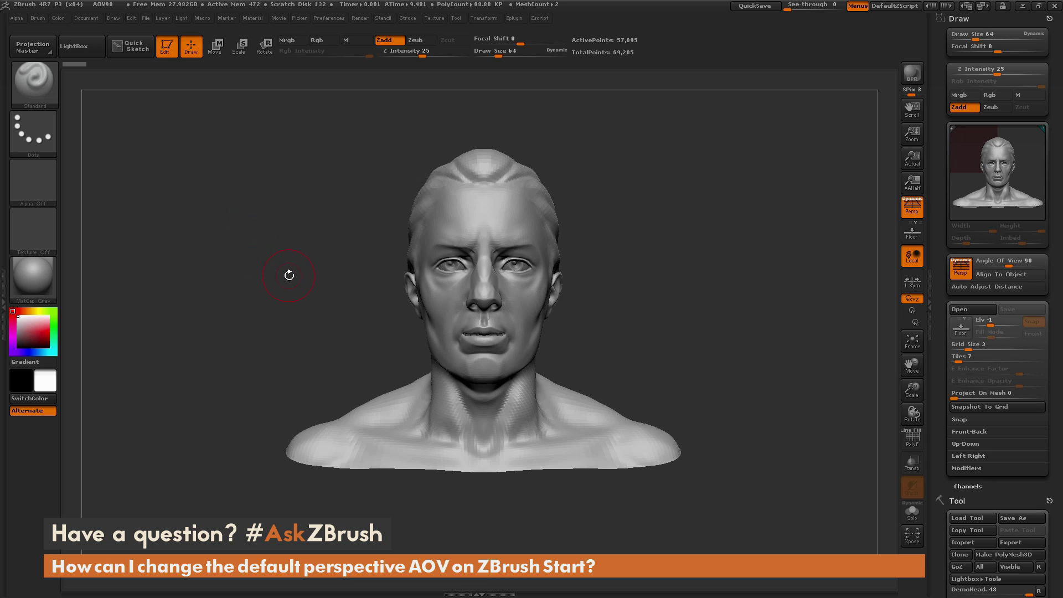
# Open the A ZScriptRecordedSession text document from the AOV folder in Notepad.
pyautogui.hotkey('alt', 'Tab')
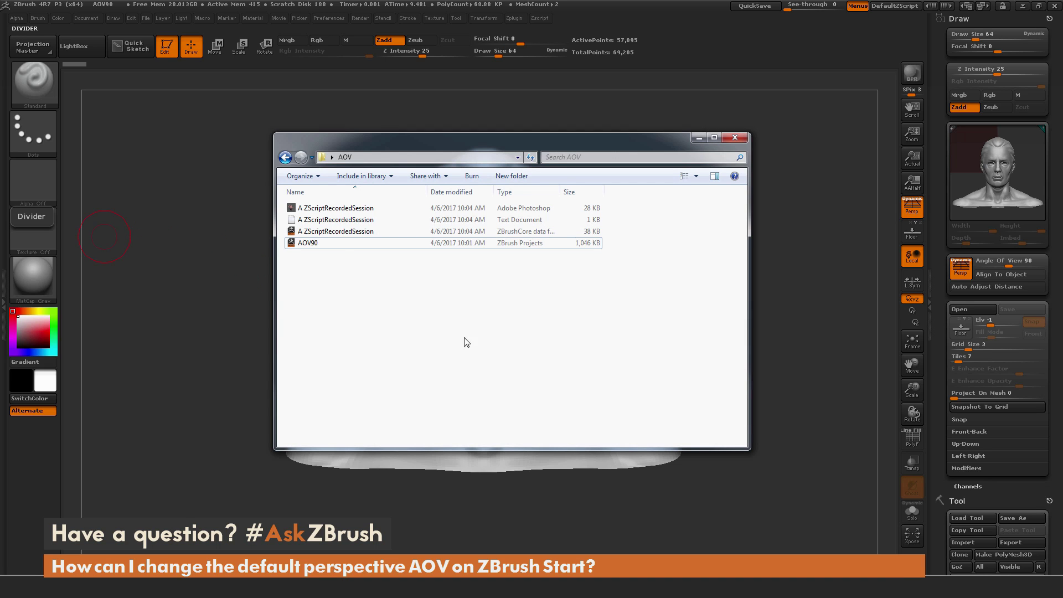
pyautogui.click(335, 243)
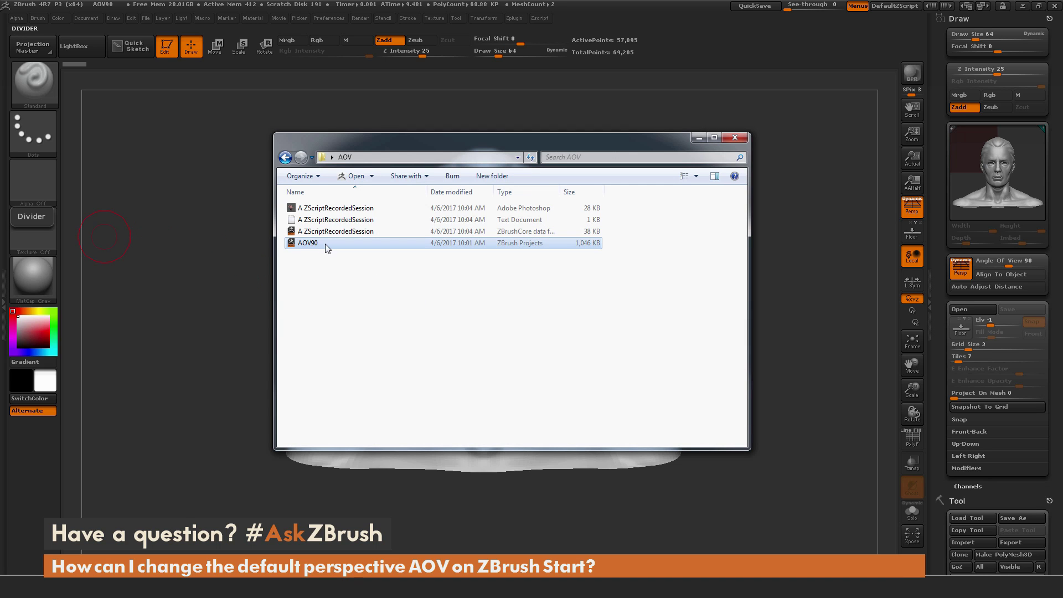
pyautogui.click(343, 210)
pyautogui.click(344, 220)
pyautogui.click(344, 231)
pyautogui.press('Up')
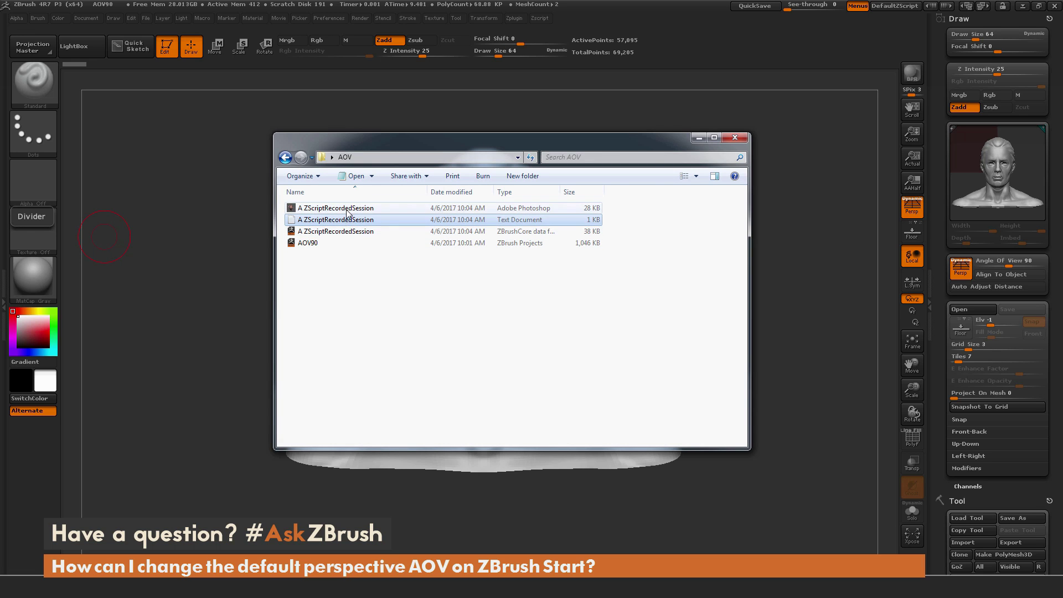
pyautogui.press('Up')
pyautogui.click(345, 222)
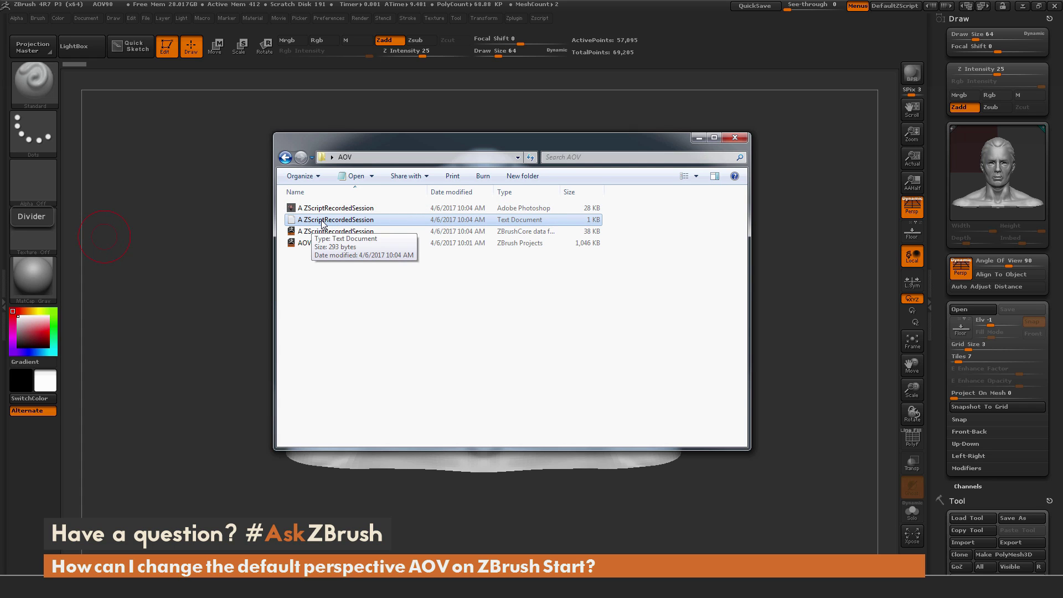
pyautogui.doubleClick(323, 221)
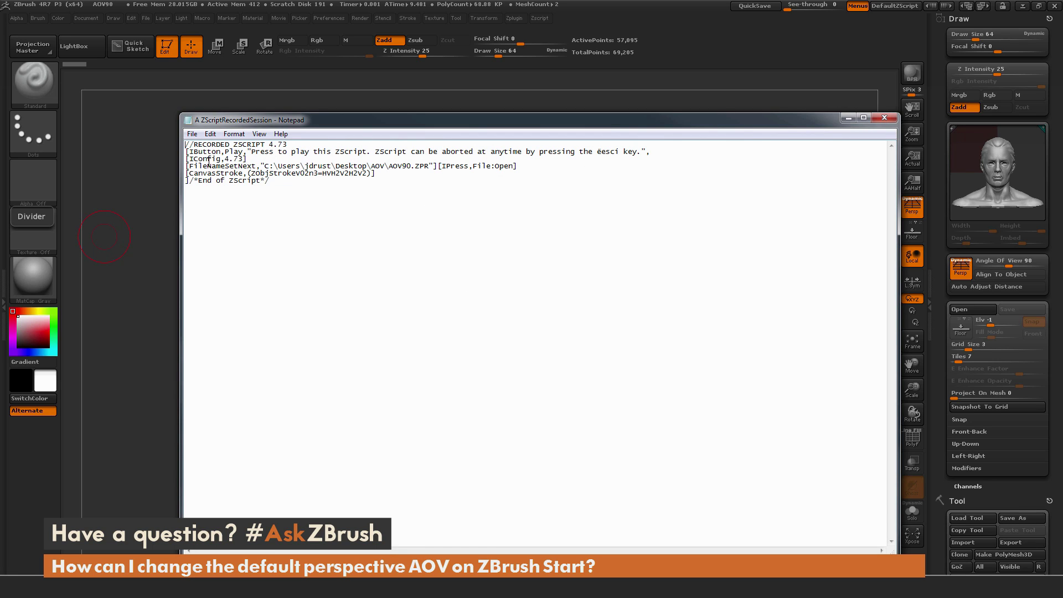
# Copy the [FileNameSetNext…][IPress,File:Open] line that loads AOV90.ZPR.
pyautogui.moveTo(483, 167); pyautogui.dragTo(187, 166)
pyautogui.click(519, 166)
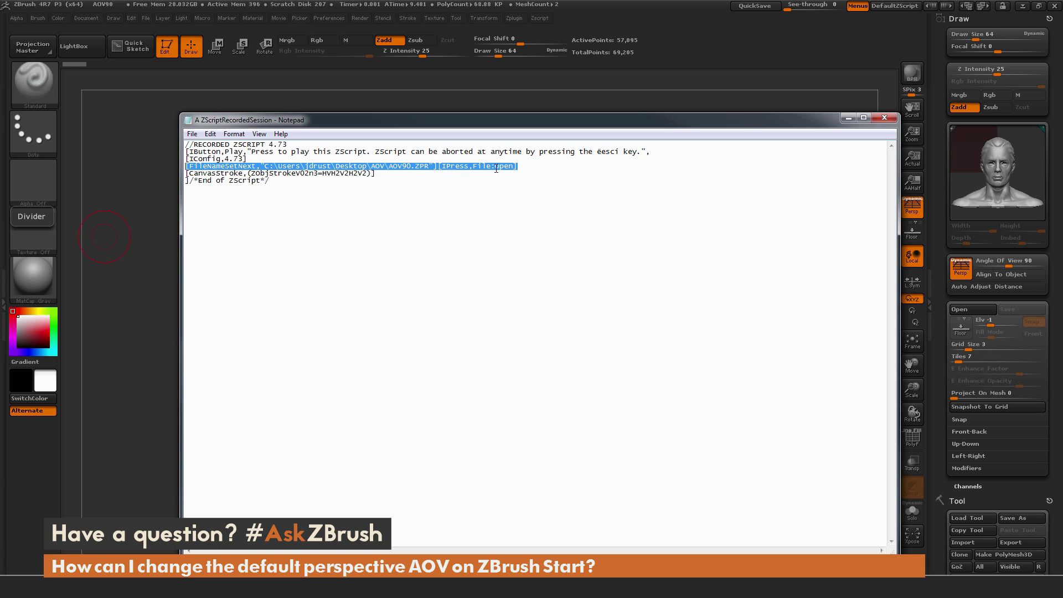
pyautogui.rightClick(329, 166)
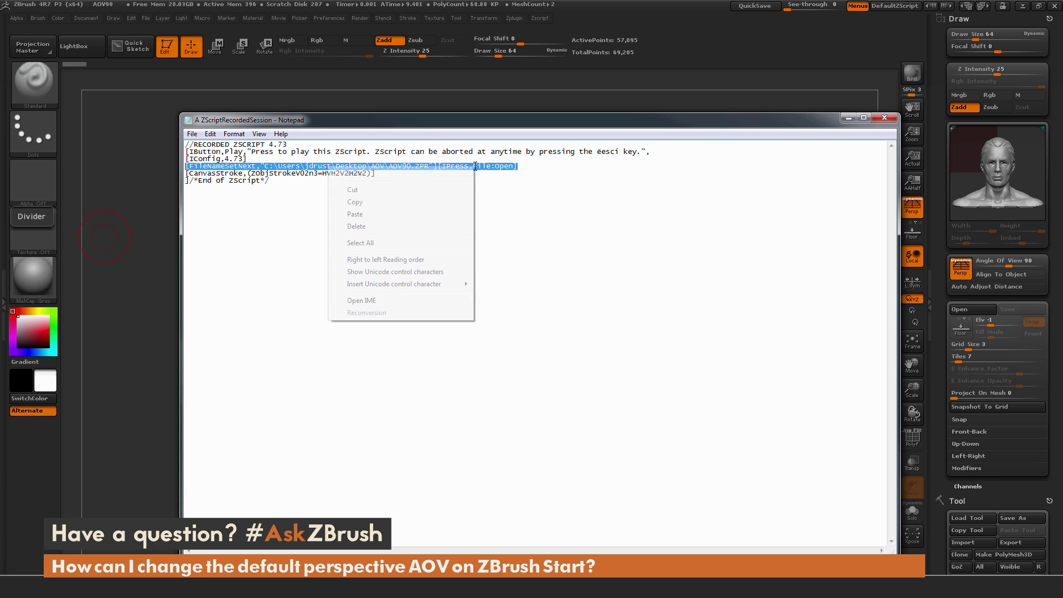
pyautogui.click(421, 201)
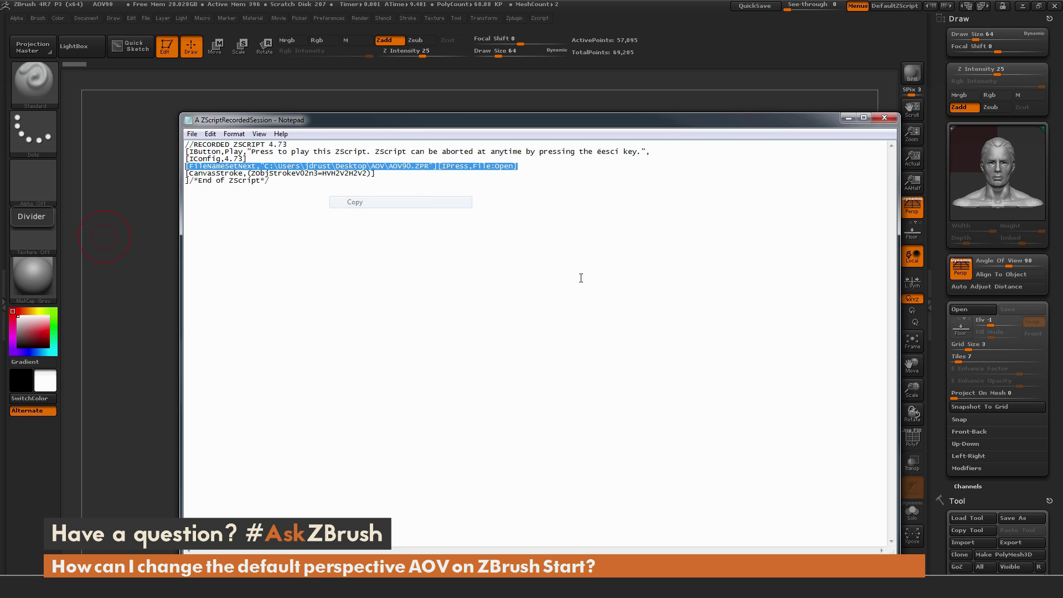
pyautogui.click(609, 299)
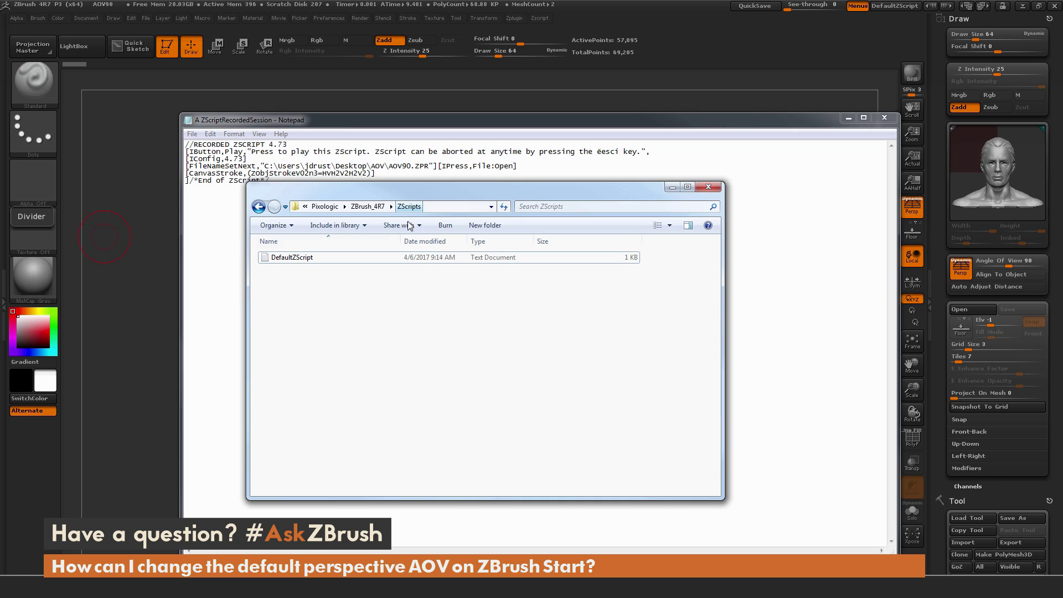
# Open DefaultZScript and paste the copied AOV90.ZPR file-open line into it.
pyautogui.doubleClick(299, 258)
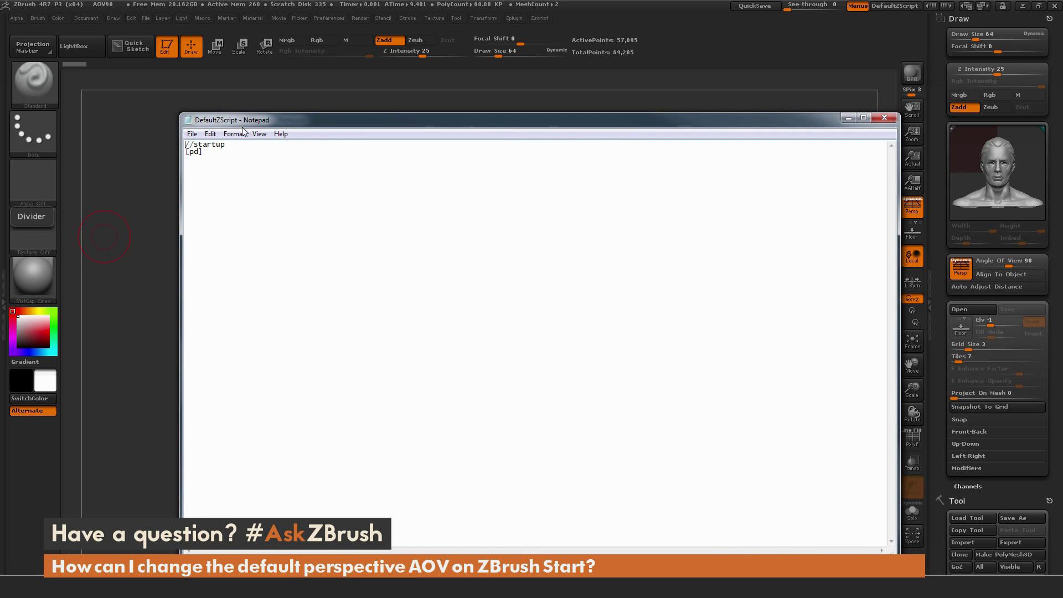
pyautogui.moveTo(249, 123); pyautogui.dragTo(307, 100)
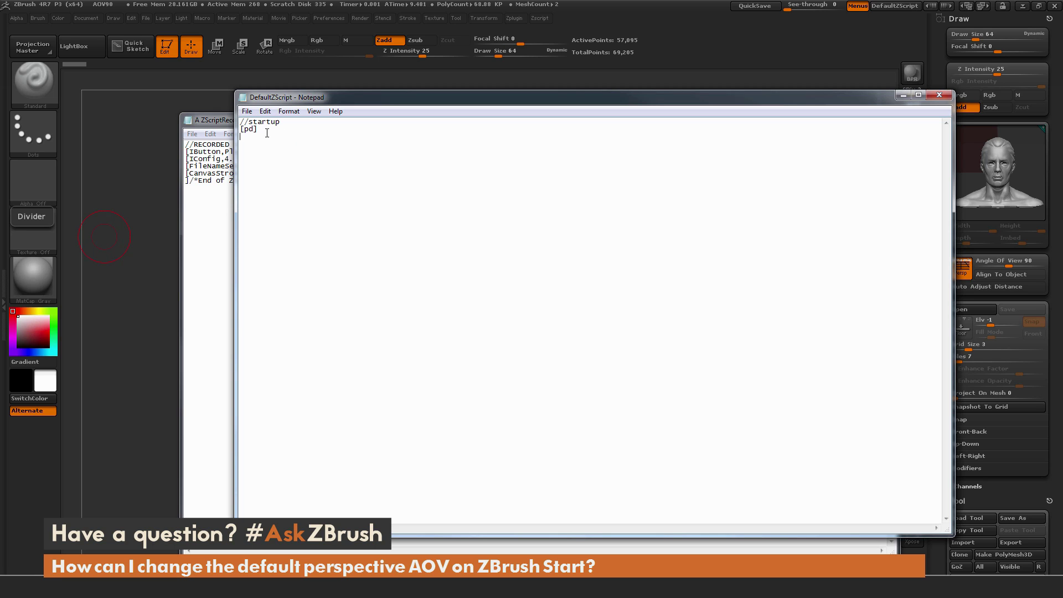
pyautogui.rightClick(264, 146)
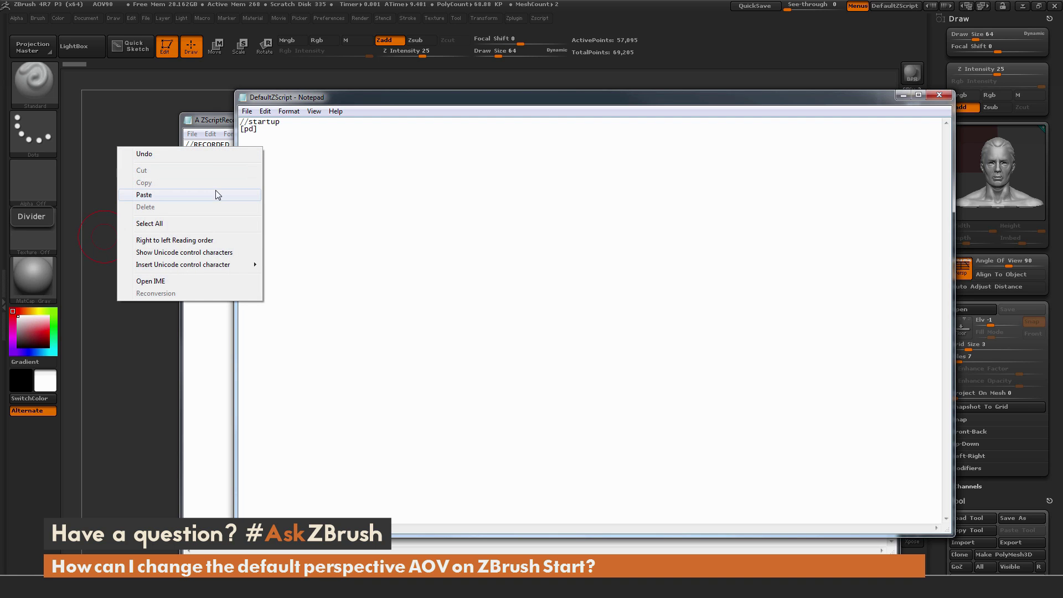
pyautogui.click(216, 194)
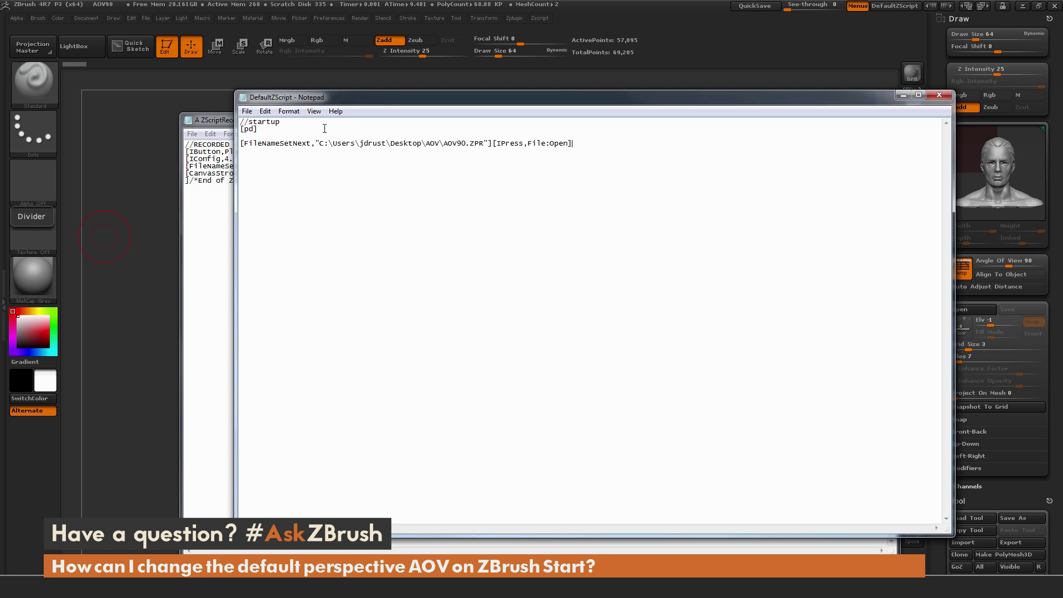
# Wrap the pasted line with [If,1, above and ,] below.
pyautogui.click(295, 135)
pyautogui.write('[If,1')
pyautogui.click(590, 144)
pyautogui.write(',]')
pyautogui.click(248, 113)
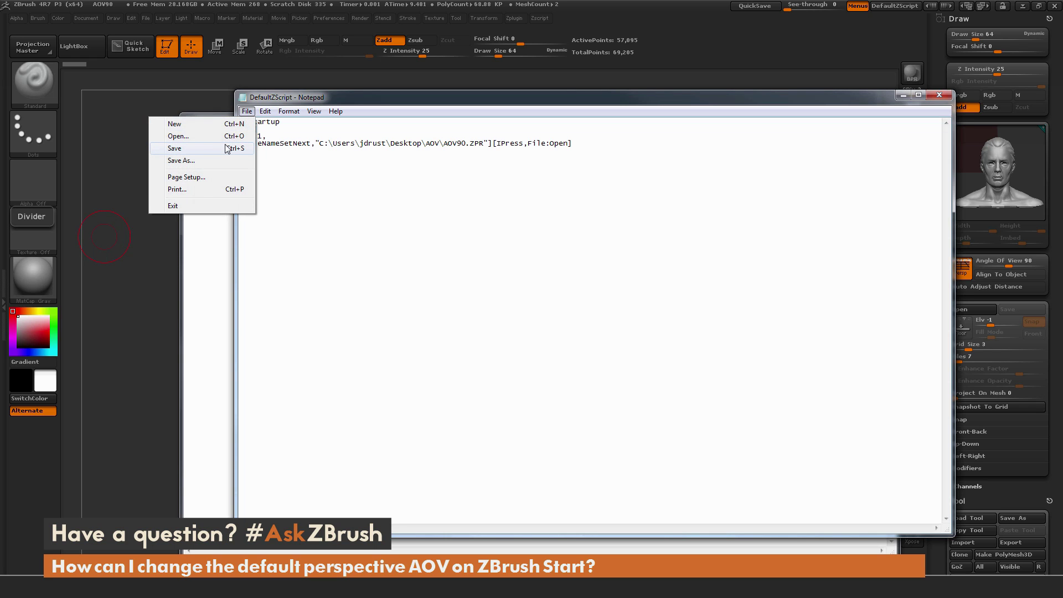
# Save DefaultZScript, return to ZBrush and check the Angle Of View is 90.
pyautogui.click(230, 148)
pyautogui.click(157, 220)
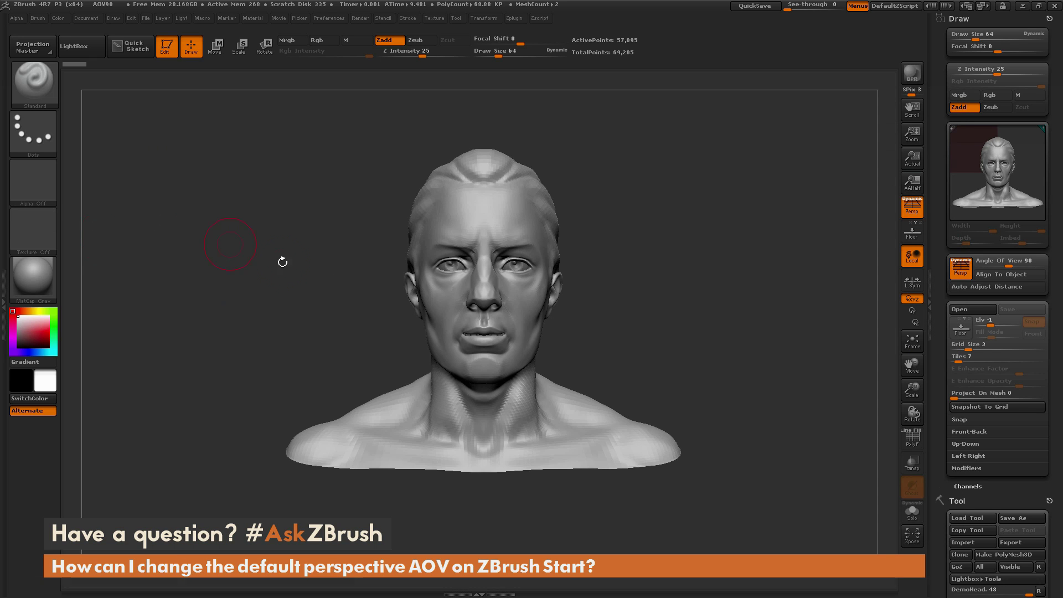
pyautogui.click(1005, 261)
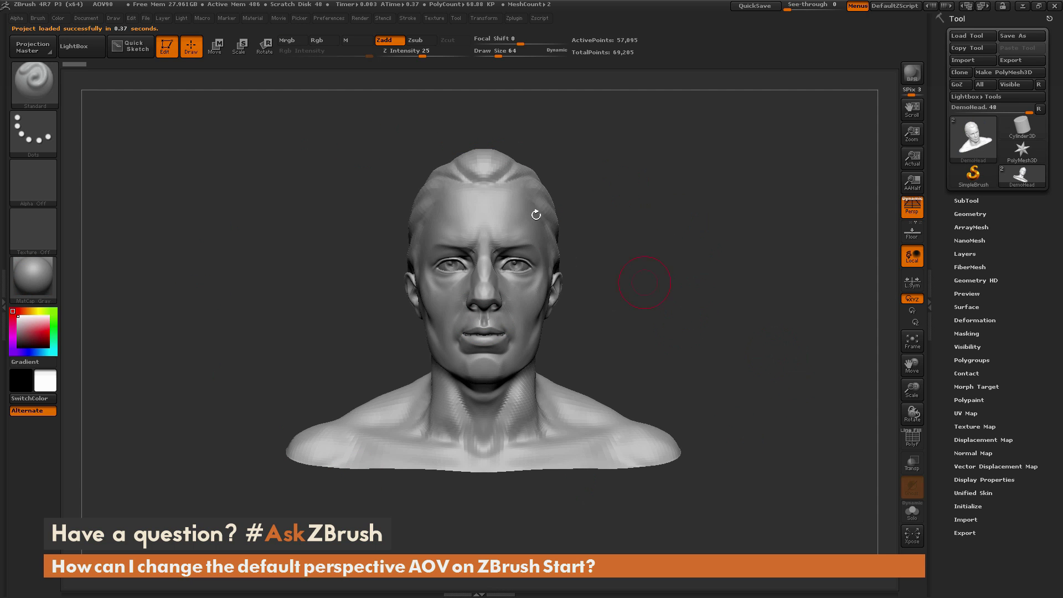
pyautogui.click(115, 18)
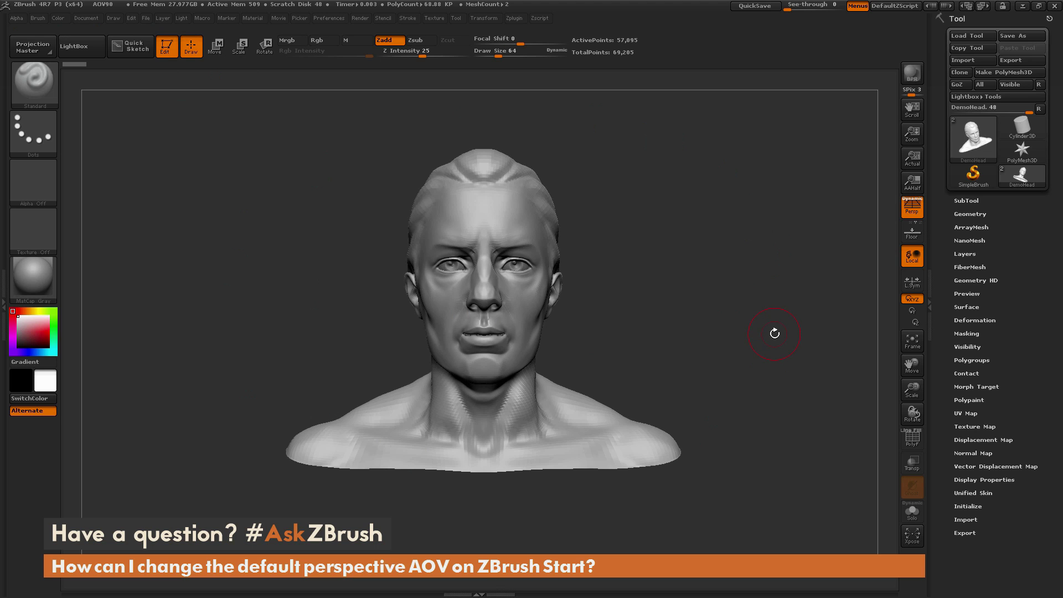
pyautogui.moveTo(1027, 159)
pyautogui.click(114, 18)
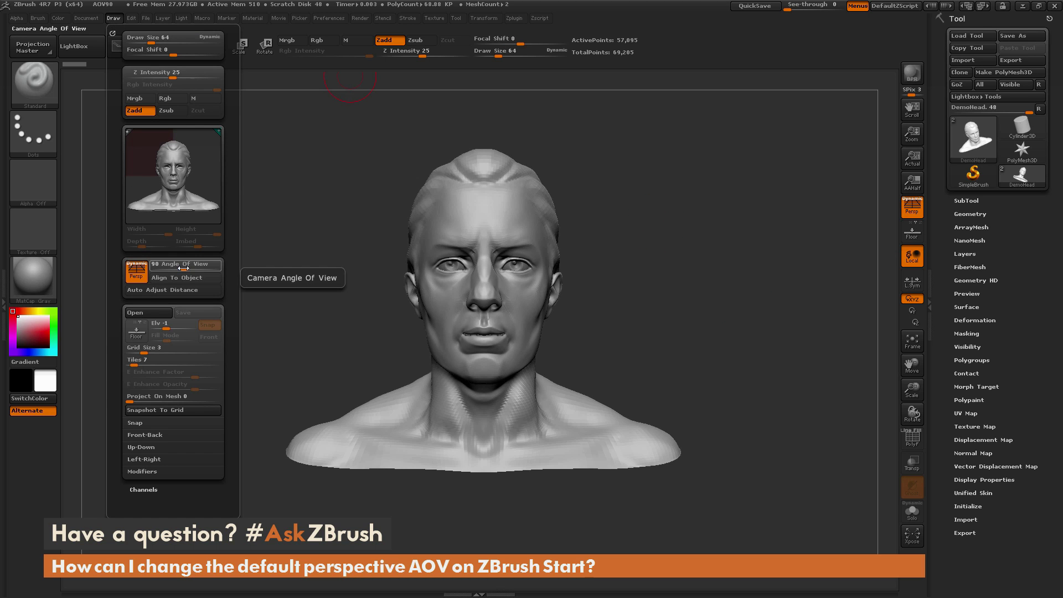